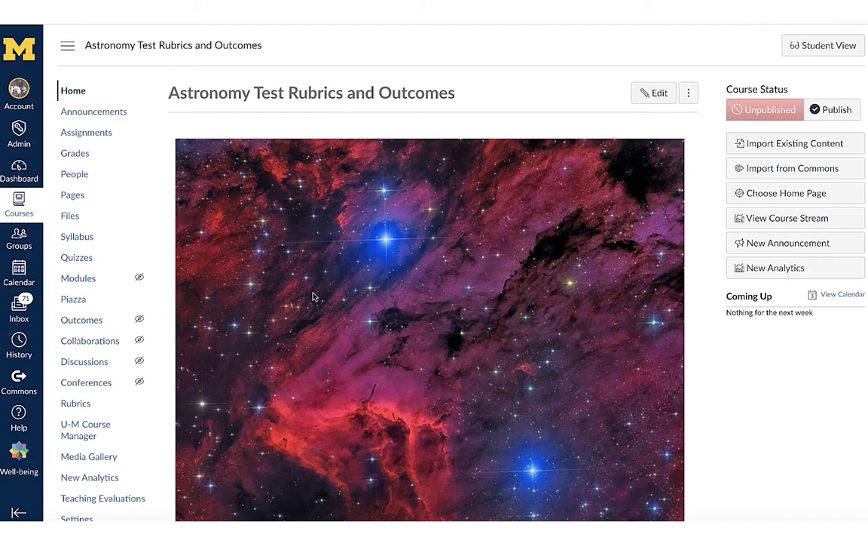
- Open the HW2 assignment from the course's assignments, look over its content, and open its student submission in SpeedGrader
click(89, 134)
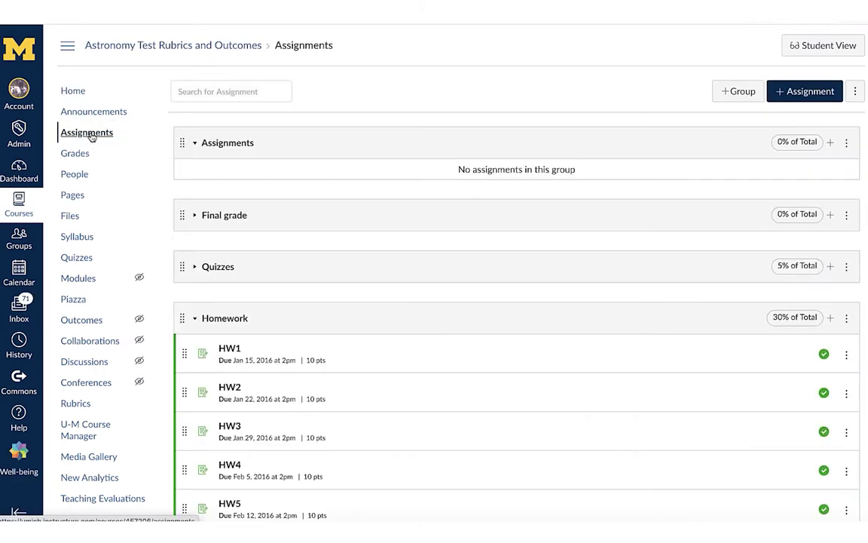
click(229, 392)
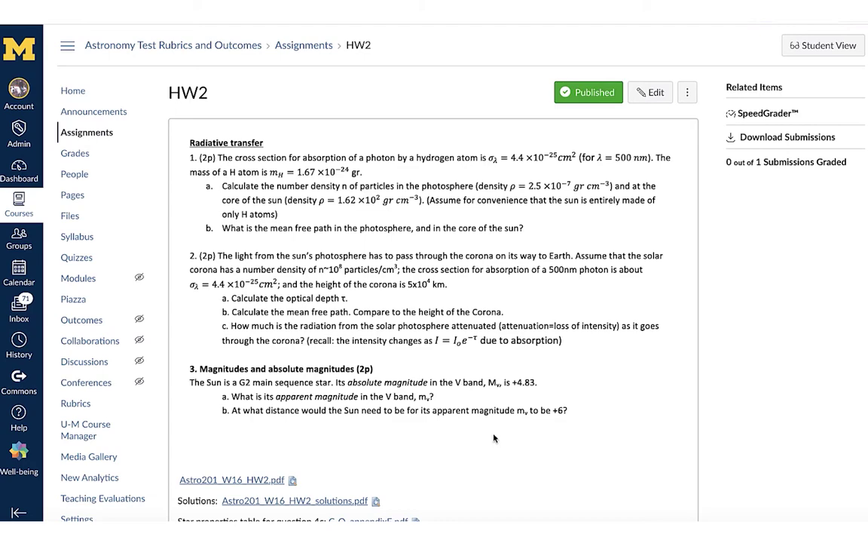
scroll(496, 383, down, 2)
scroll(493, 437, up, 2)
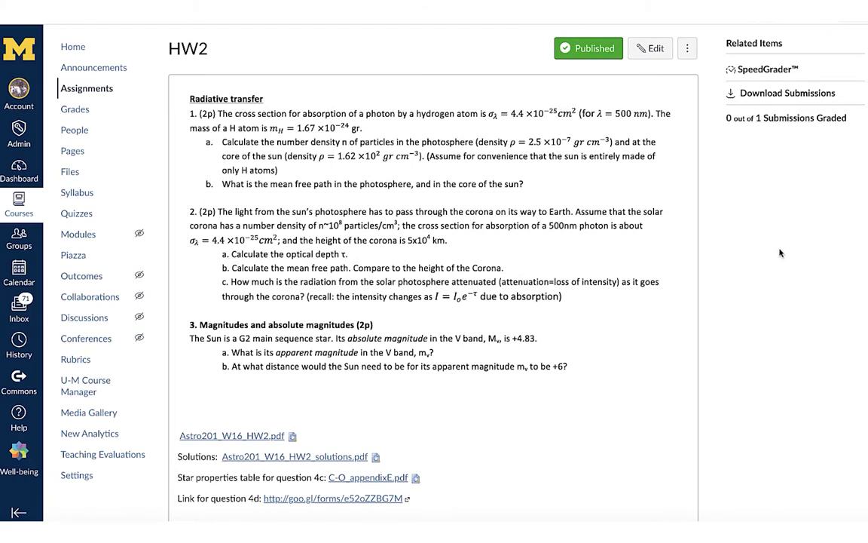
click(766, 70)
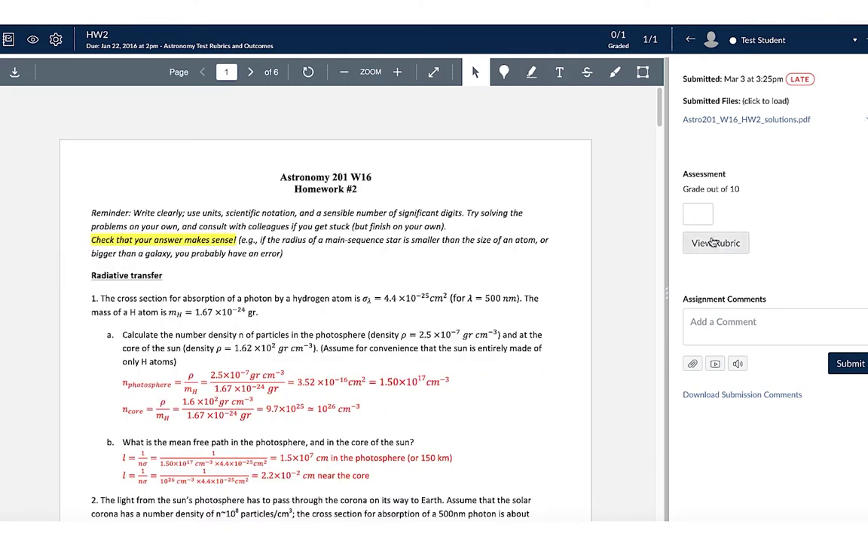
- Show the rubric in a widened grading pane and rate Math (general) 2, Unit conversion 3, Make connections 3 and Use units 2 points
click(713, 242)
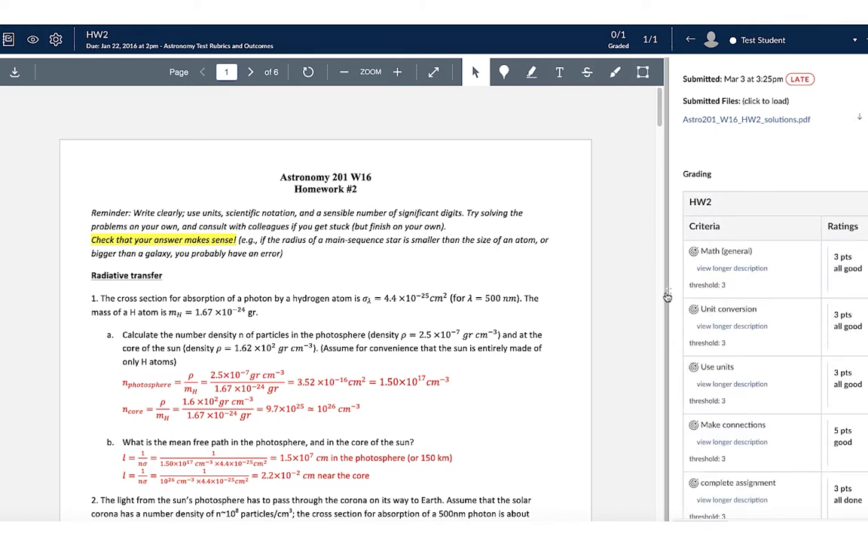
drag(667, 297, 235, 297)
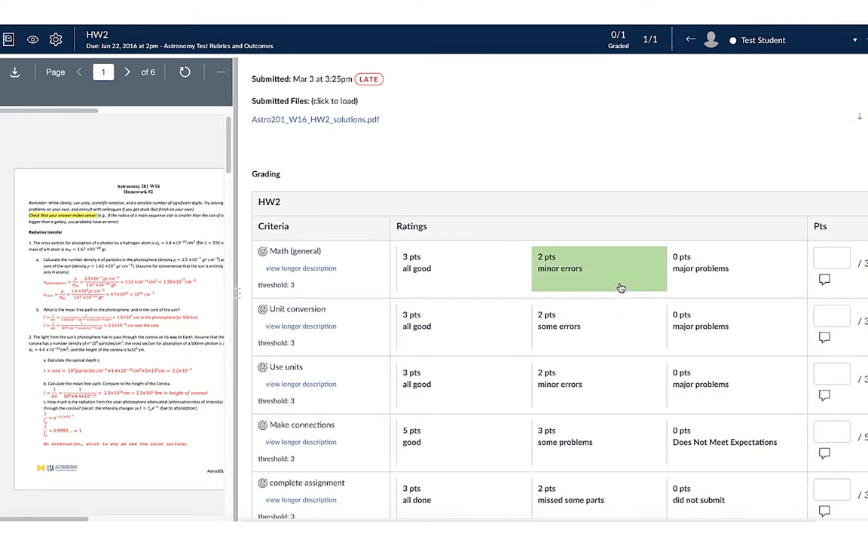
click(629, 289)
click(475, 346)
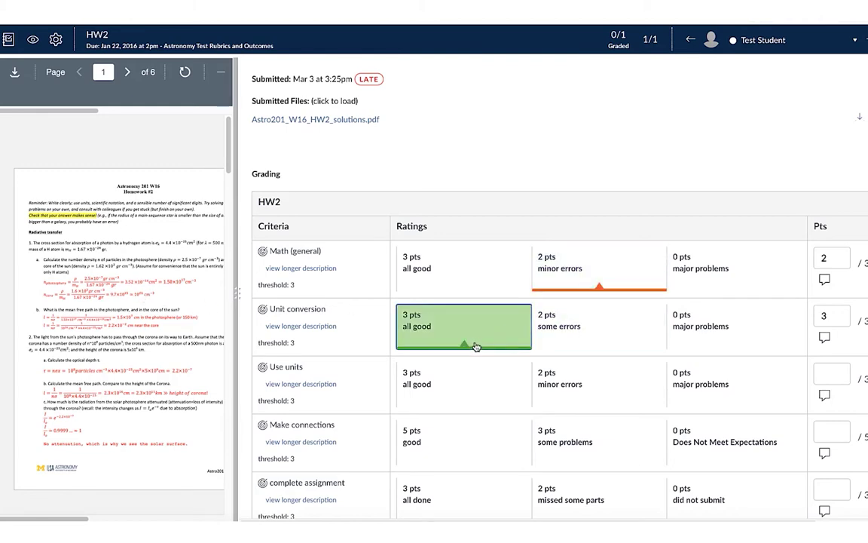
click(595, 441)
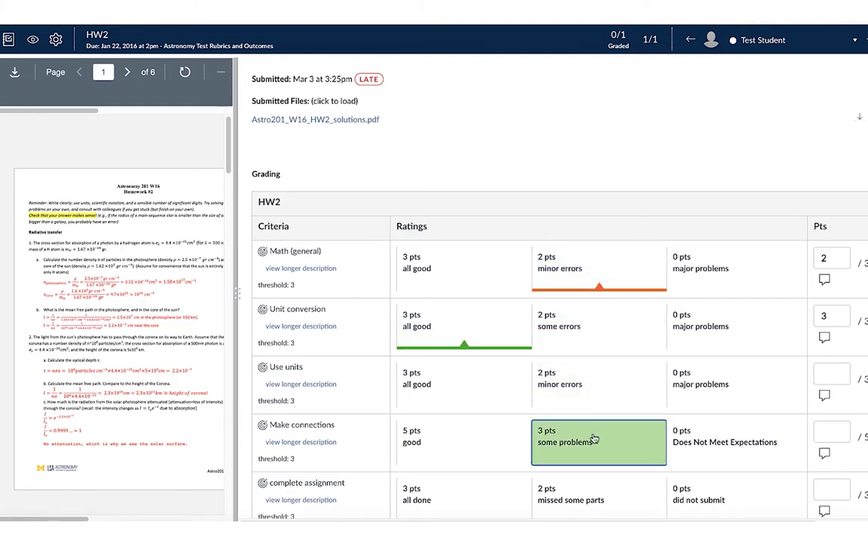
click(616, 384)
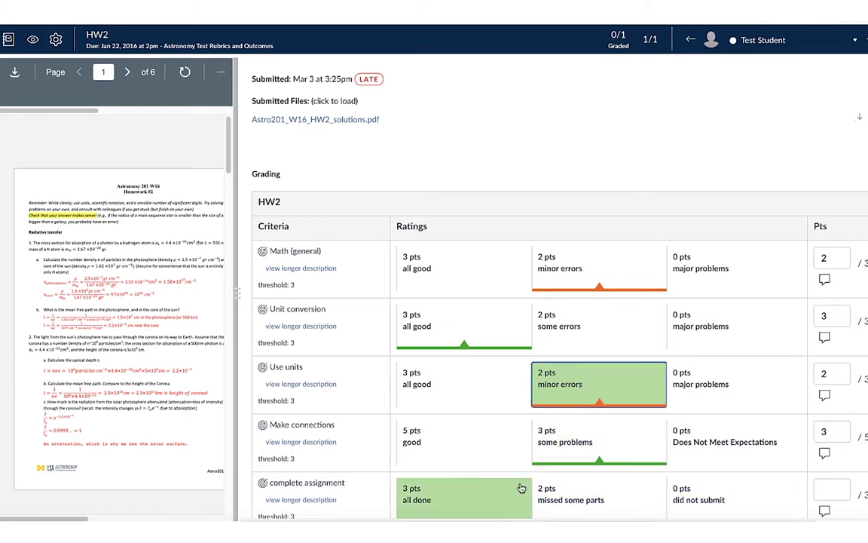
- Rate complete assignment 3 points and Mastery of material 5 points, then save the rubric assessment and review the ratings
click(481, 492)
scroll(726, 482, down, 2)
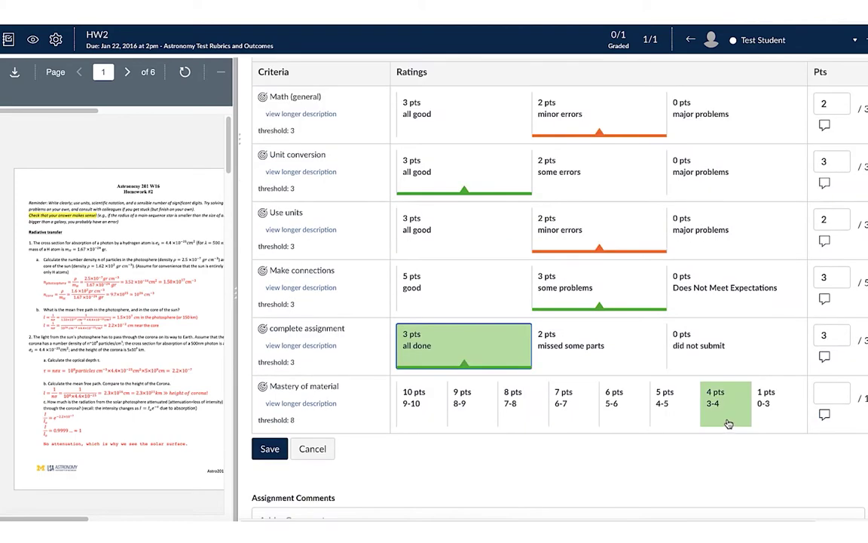
click(671, 407)
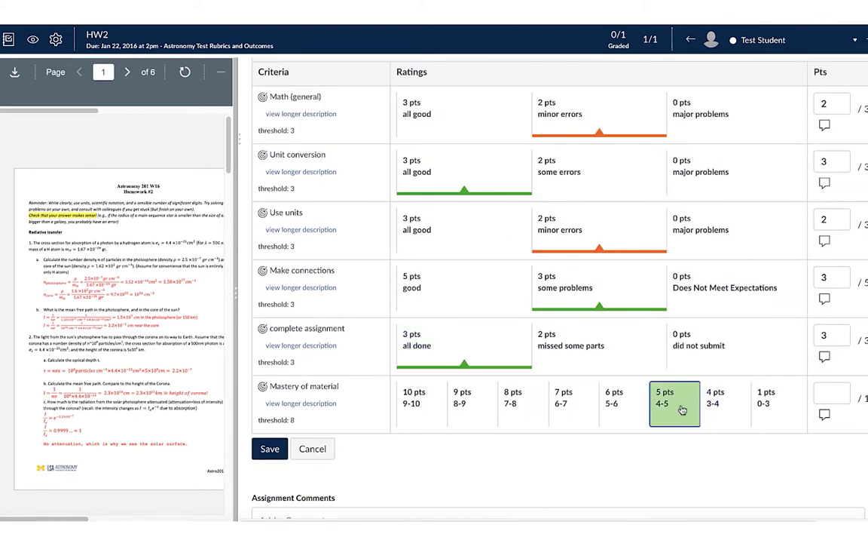
click(268, 449)
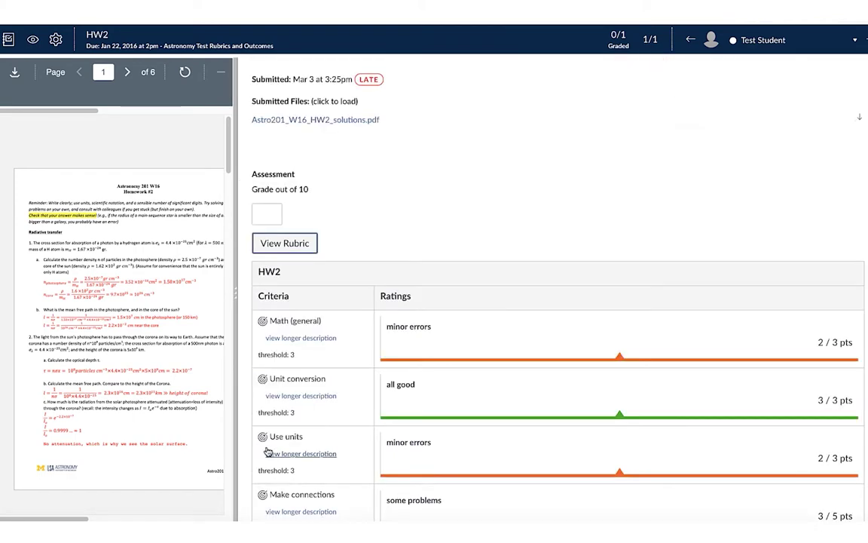
scroll(722, 388, down, 3)
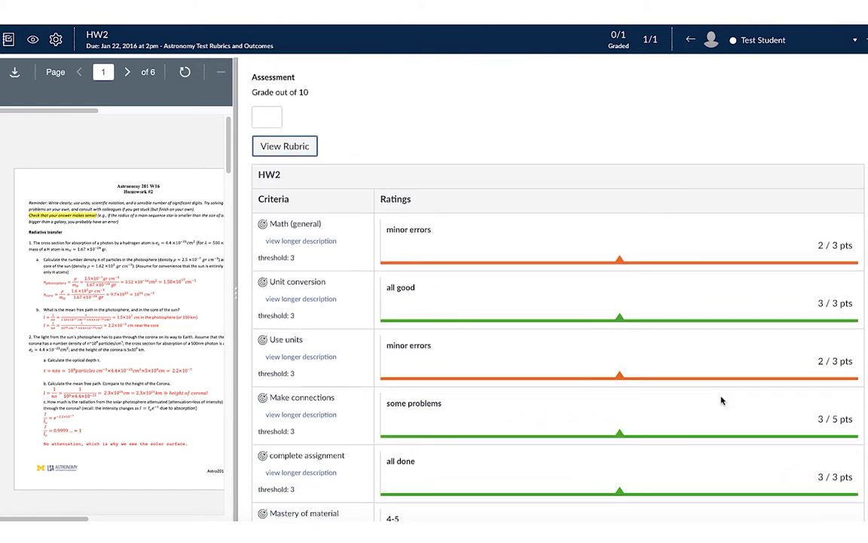
scroll(721, 400, down, 2)
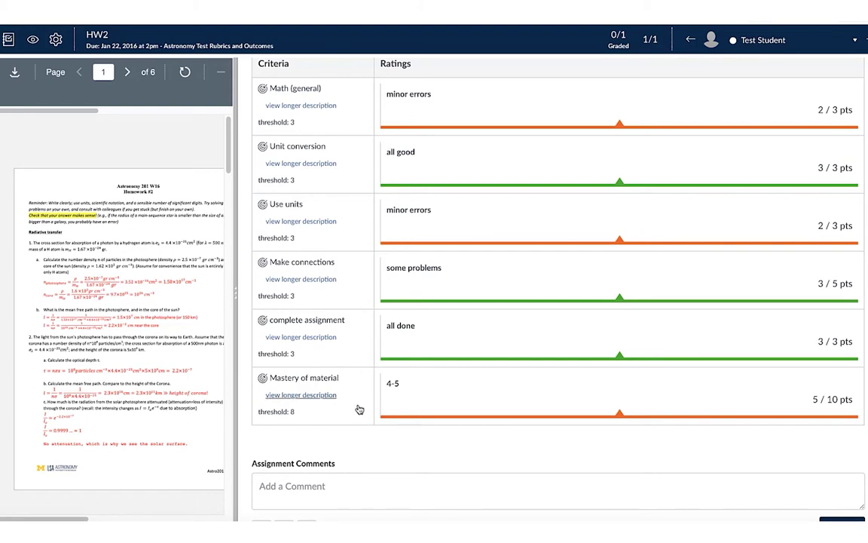
scroll(359, 407, up, 3)
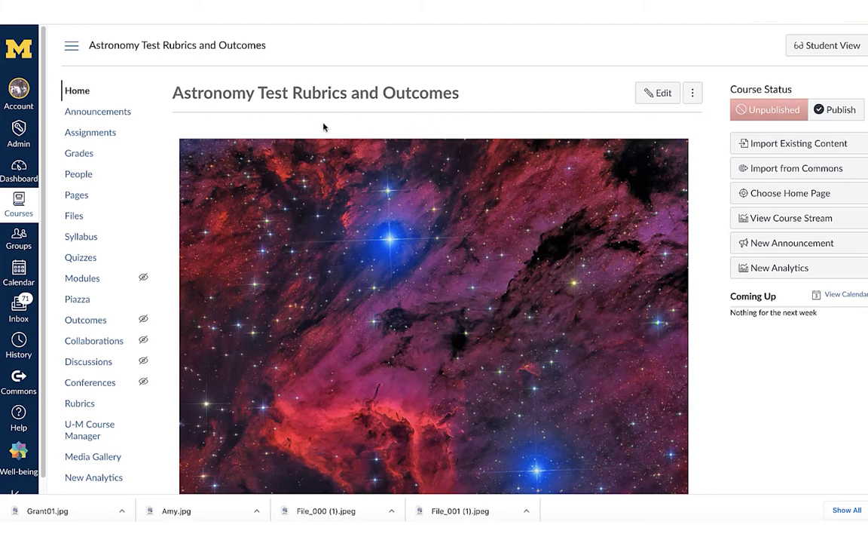
- Start a new rubric in the course's Rubrics page and title it HW6
click(80, 405)
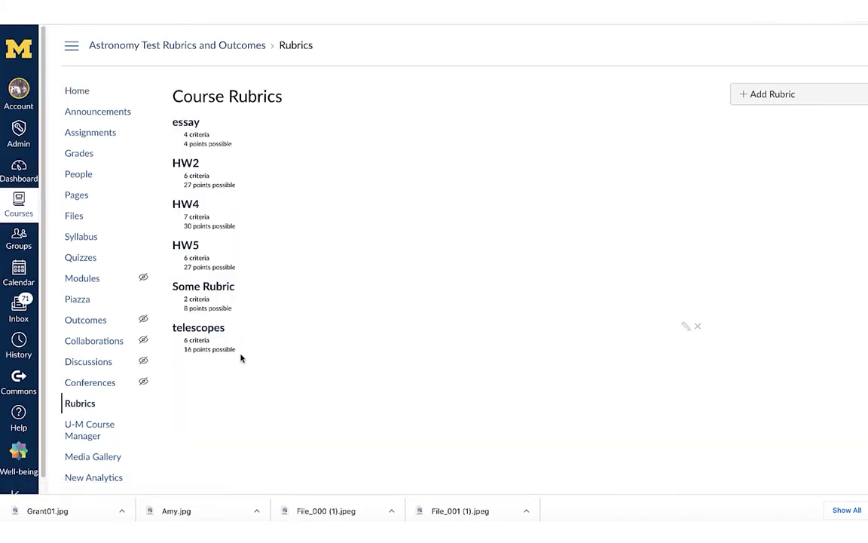
click(771, 97)
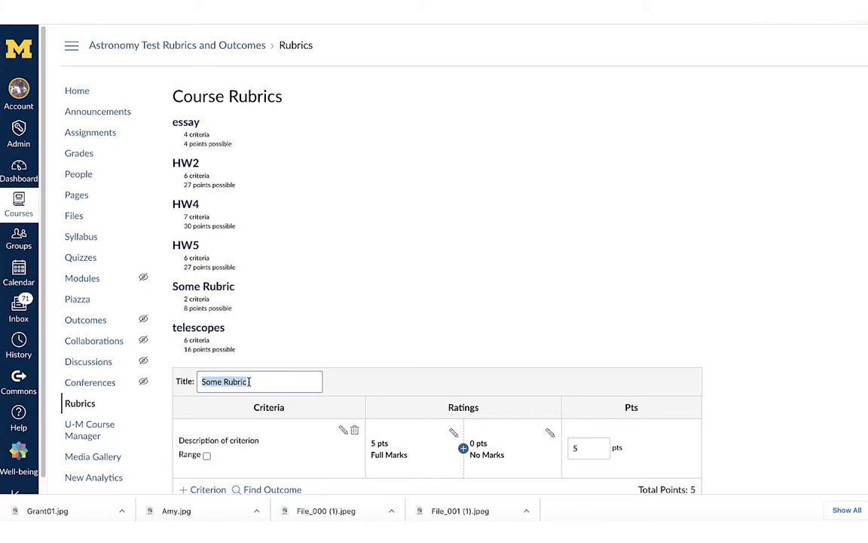
text(H)
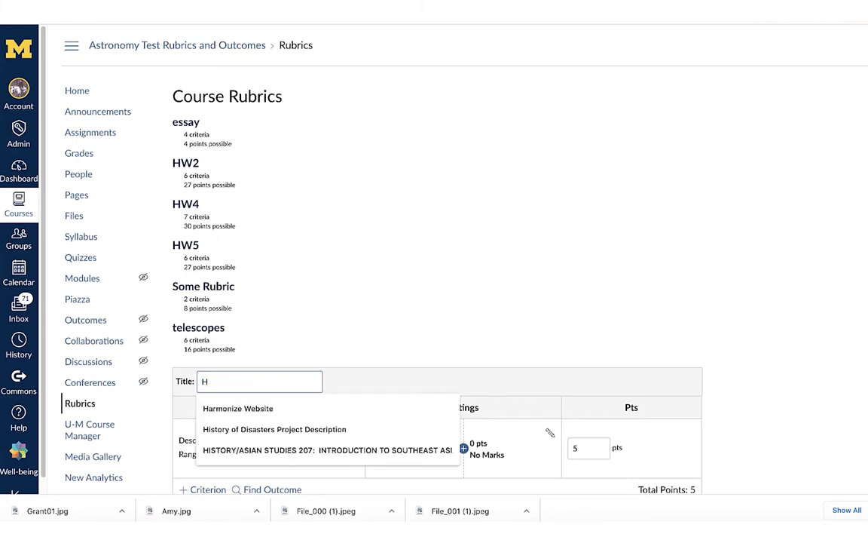
text(W6)
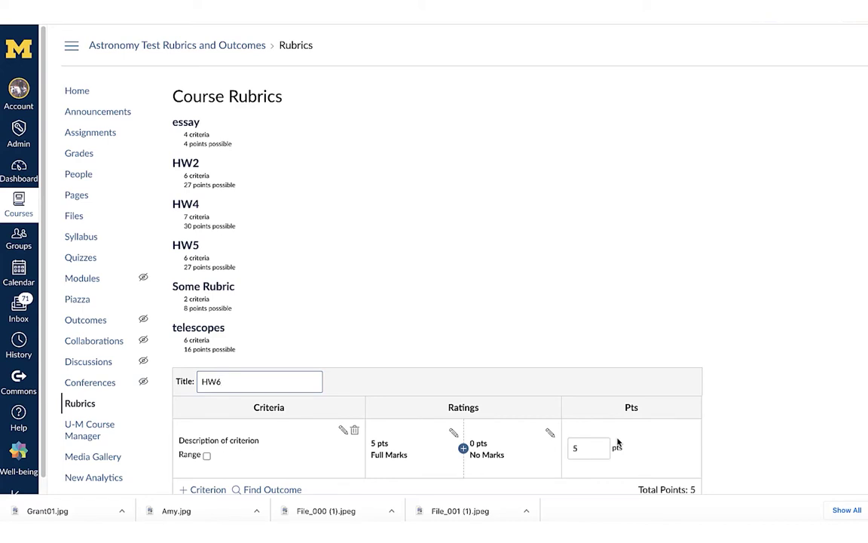
- Add a 3-point rating titled "Partial completion" between the full-marks and no-marks ratings of the criterion
click(464, 449)
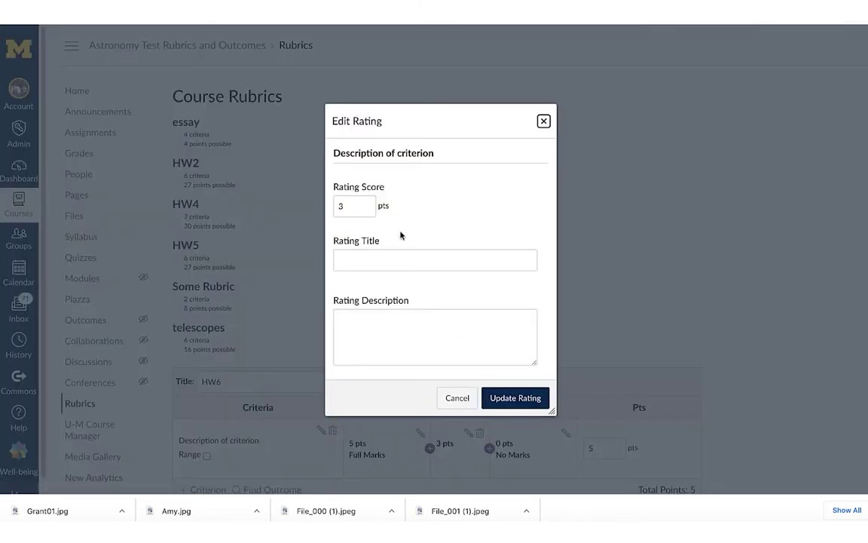
click(351, 261)
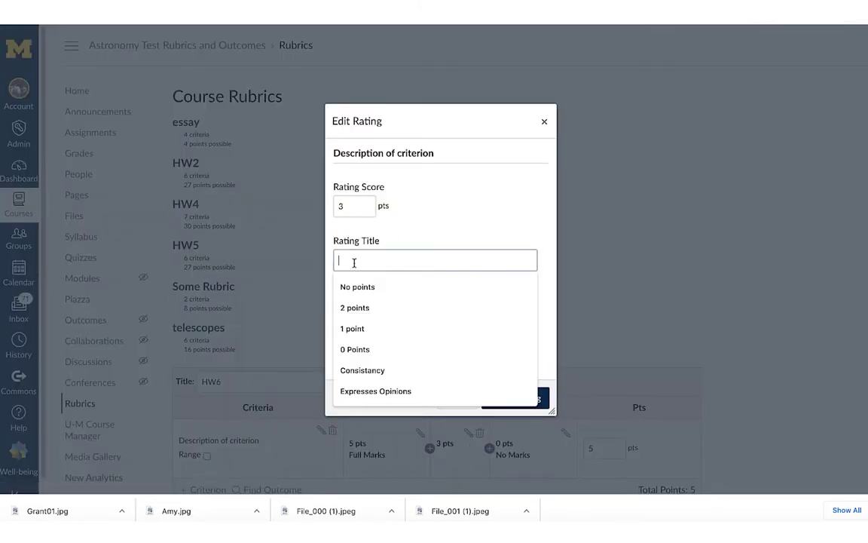
text(Parita)
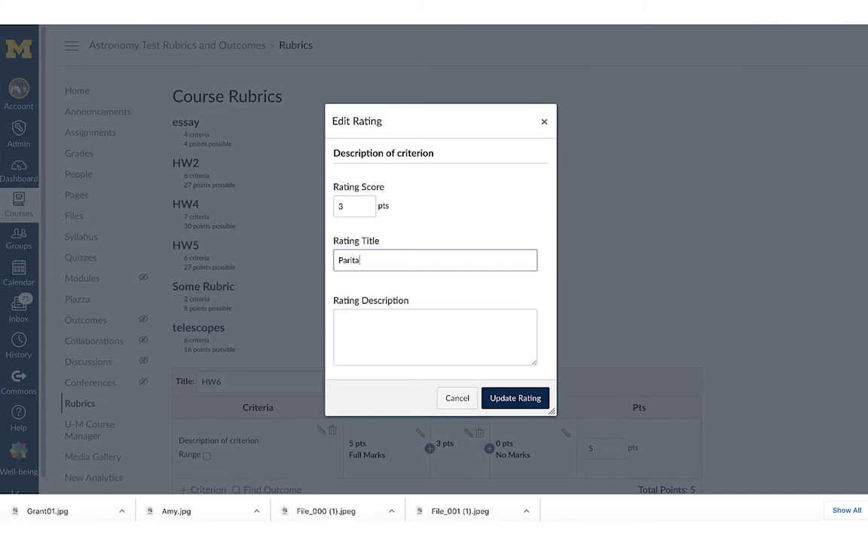
text(l)
key(BackSpace)
key(BackSpace)
key(BackSpace)
key(BackSpace)
text(tial completio)
click(499, 401)
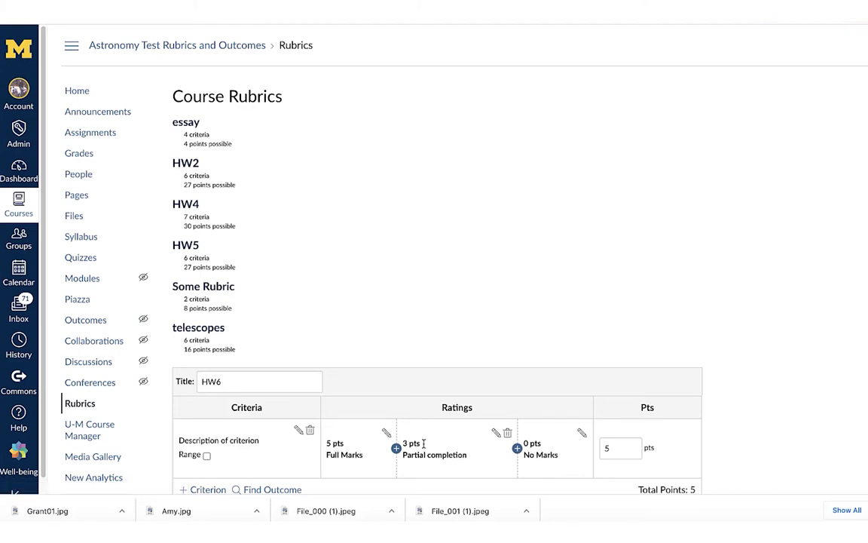
- Change the title of the criterion's 5-point rating to "Complete"
click(386, 435)
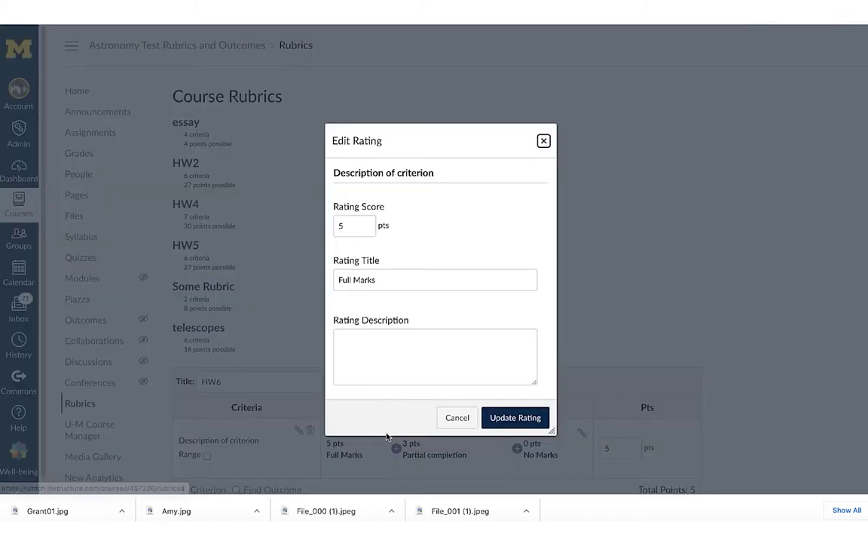
drag(393, 282, 319, 279)
text(Complete)
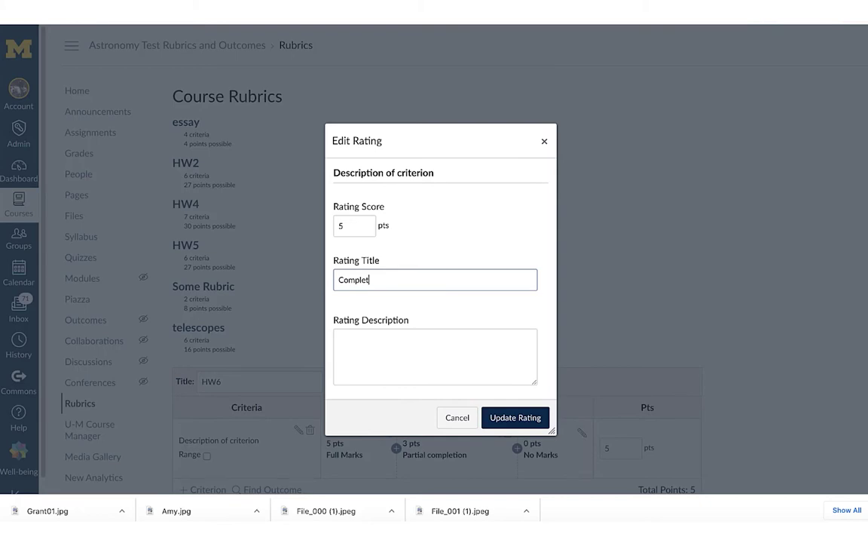
click(520, 418)
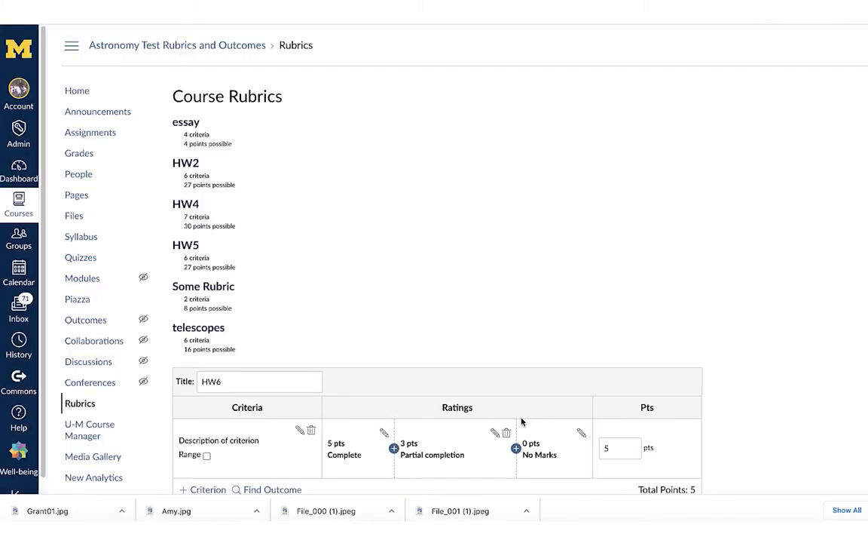
- Change the title of the criterion's 0-point rating to "Did not submit"
click(581, 433)
drag(381, 279, 334, 281)
text(Did )
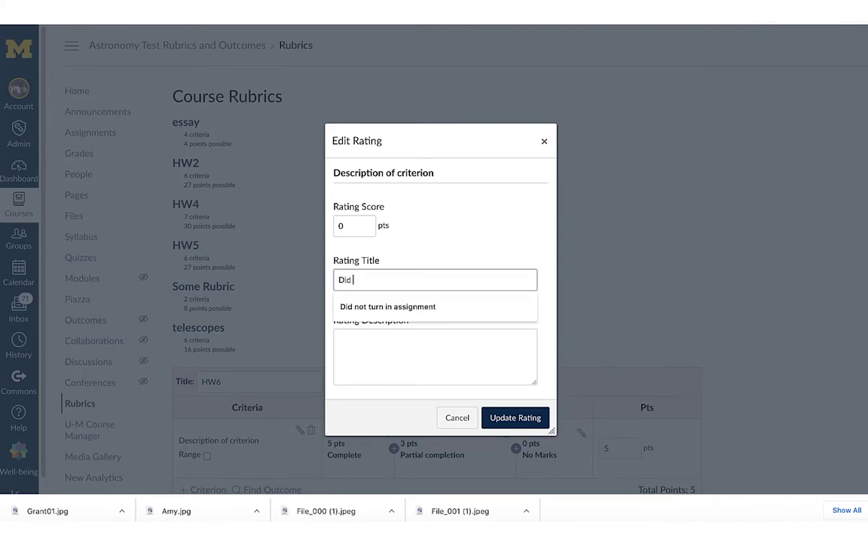
text(no t submit)
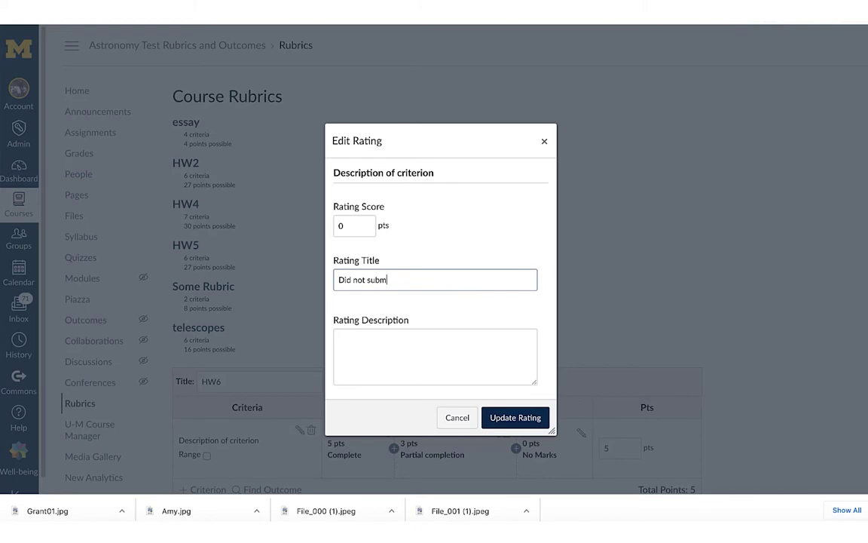
click(516, 422)
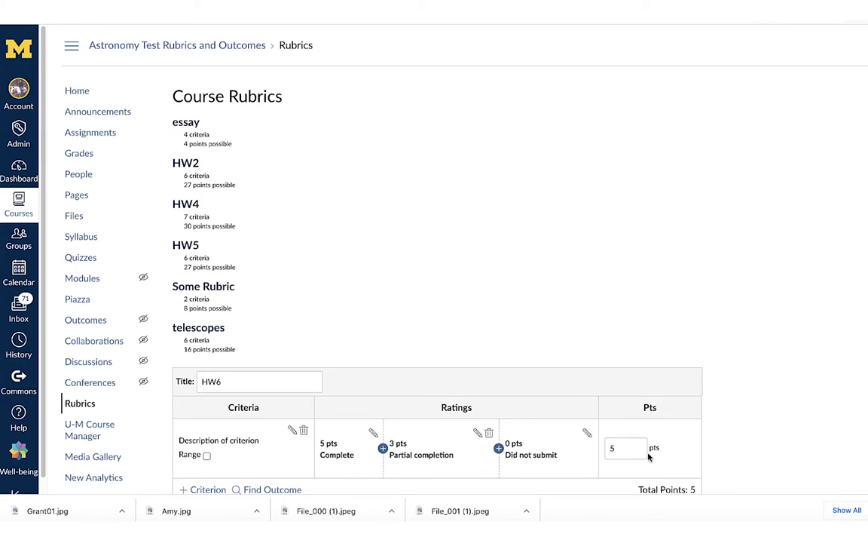
- Set the criterion's description to "Completed Assignment" and create the HW6 rubric
click(291, 430)
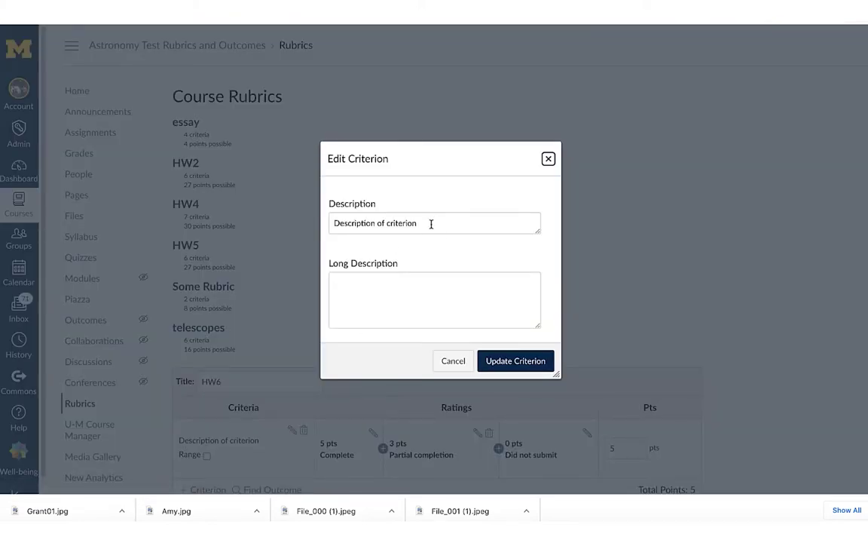
drag(431, 224, 329, 223)
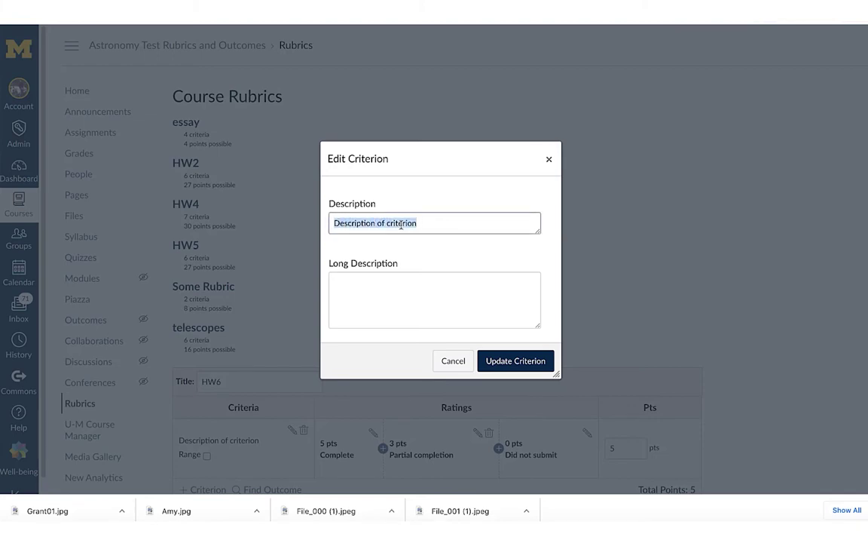
text(Co)
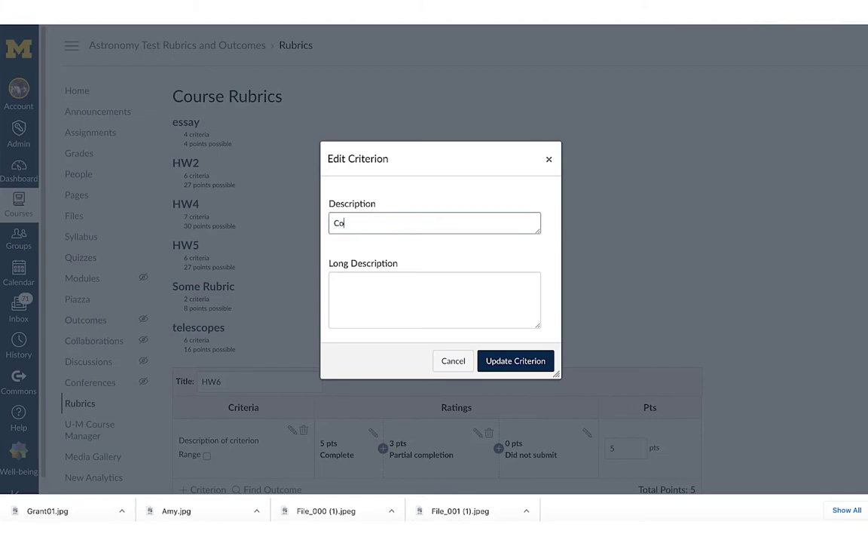
text(mpleted Assignment)
click(515, 362)
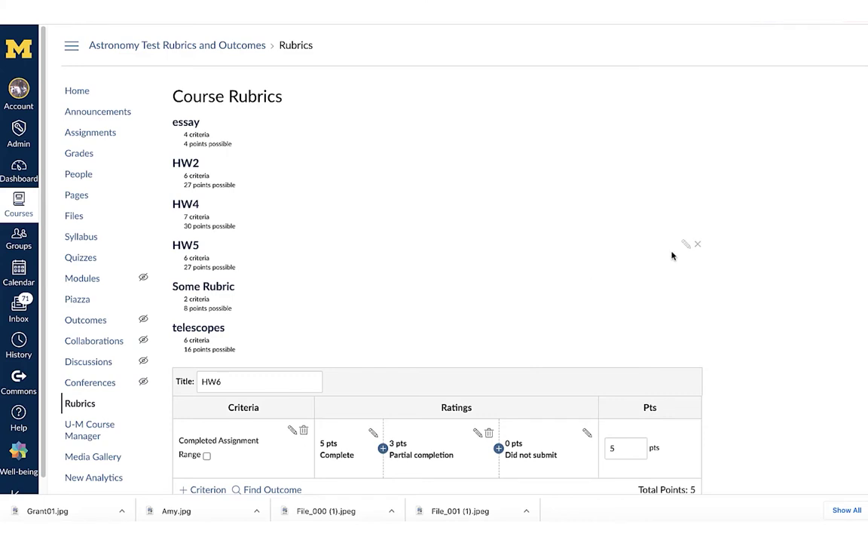
scroll(672, 252, down, 2)
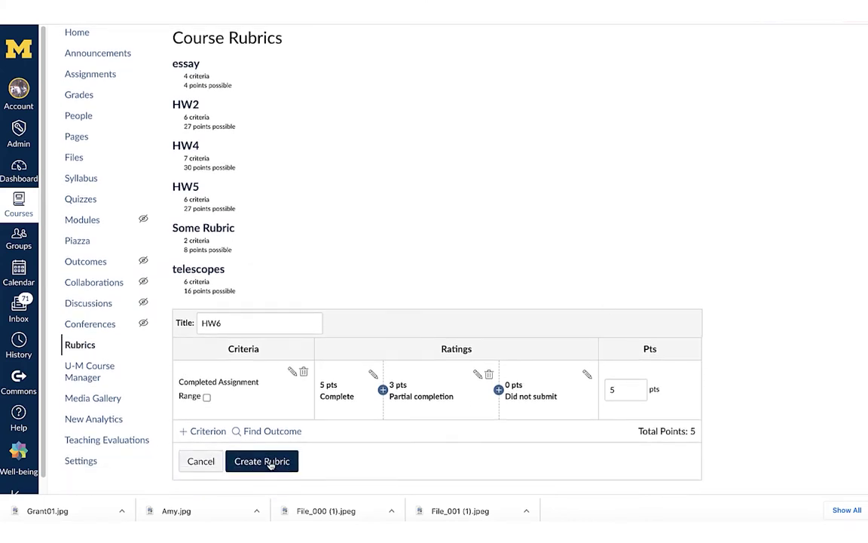
click(261, 461)
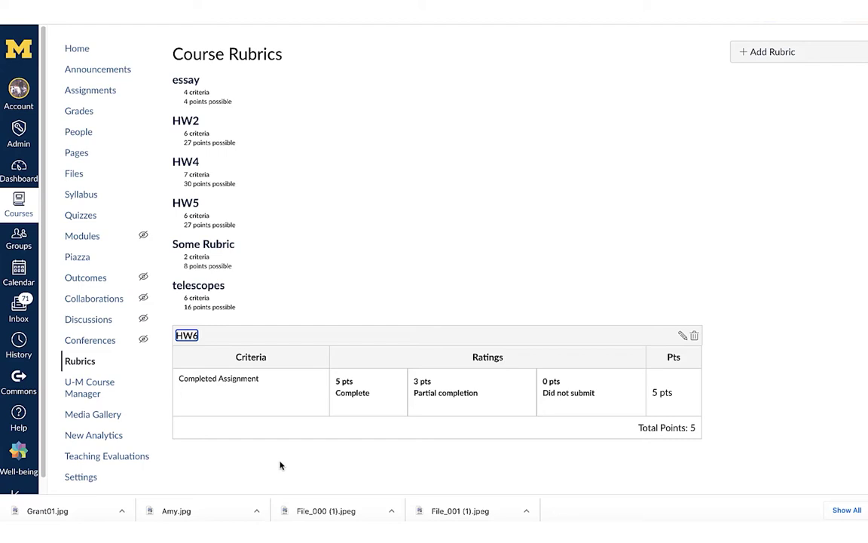
- Refresh the course rubrics list and open the HW6 assignment from the Homework group
key(ctrl+r)
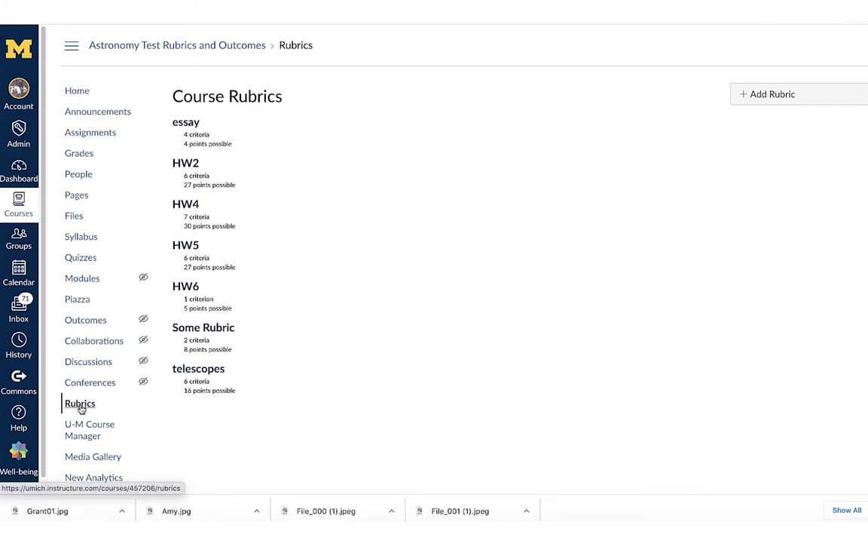
click(81, 139)
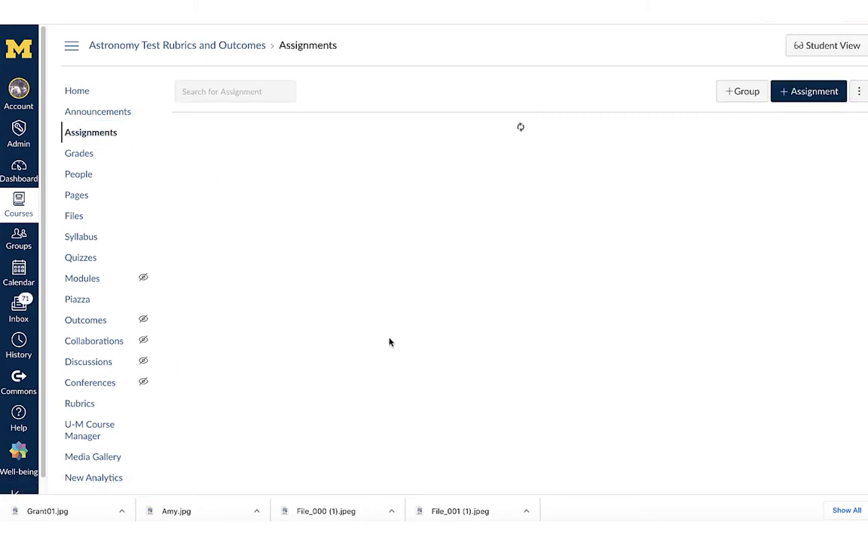
scroll(389, 342, down, 3)
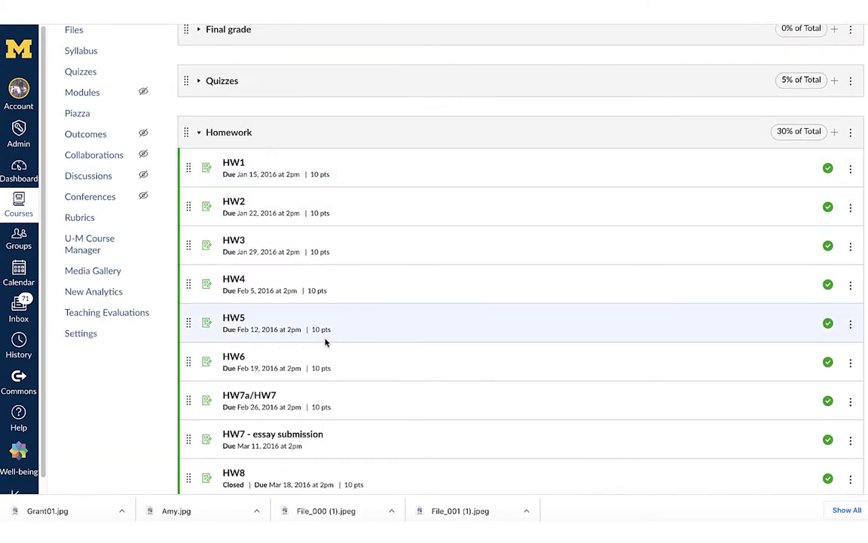
click(231, 359)
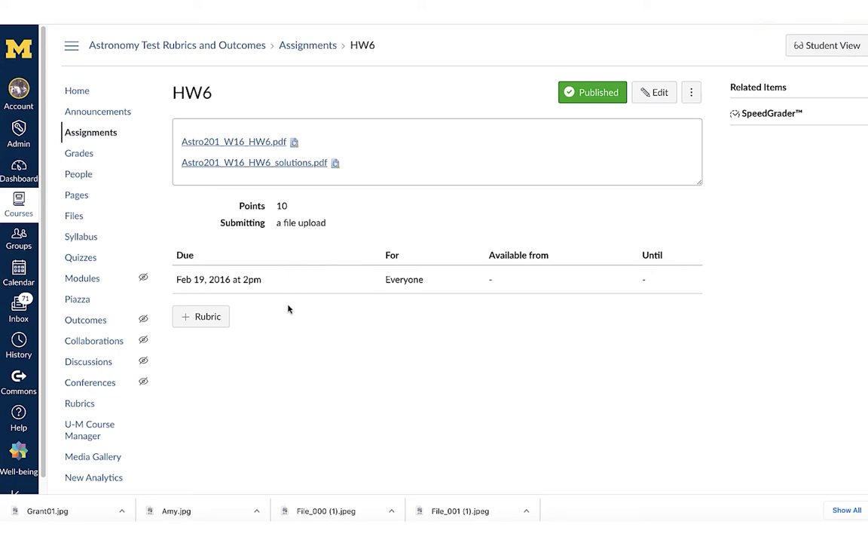
- Add a rubric to the HW6 assignment, using the existing HW6 rubric found under the Astronomy Test Rubrics and Outcomes course
click(200, 320)
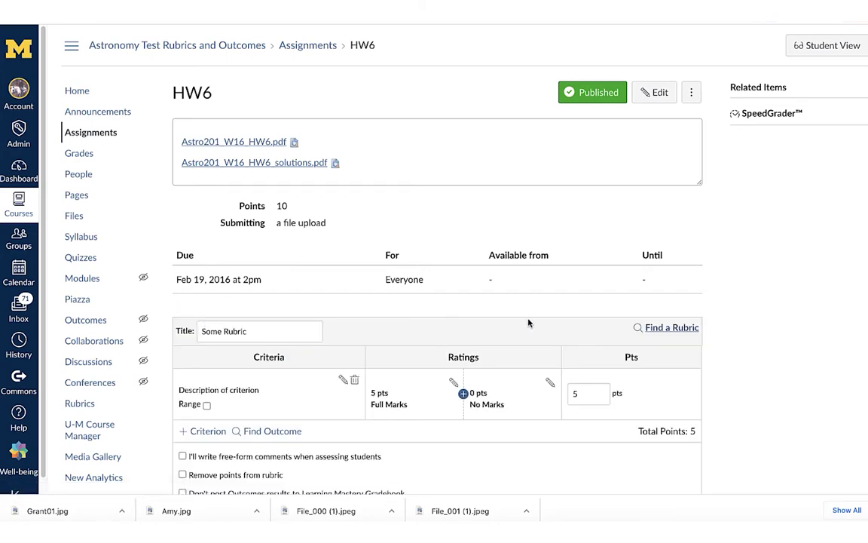
scroll(738, 355, down, 2)
scroll(737, 355, down, 2)
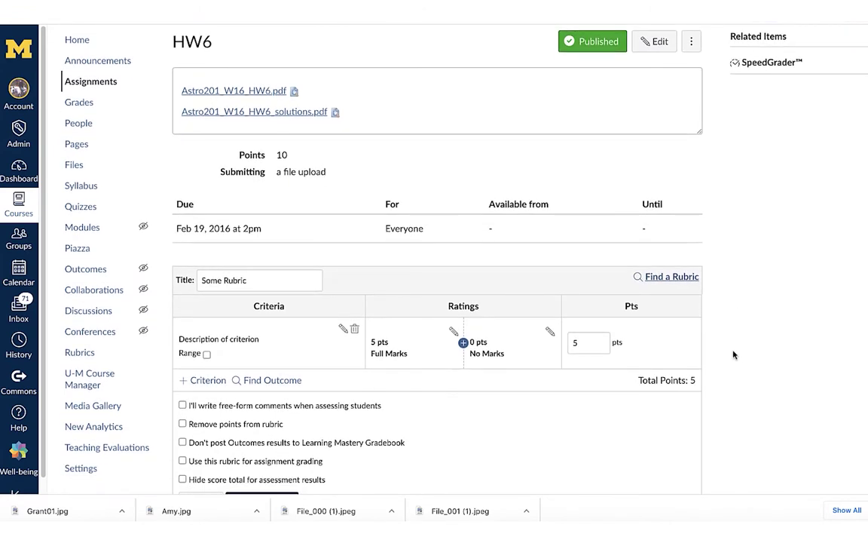
scroll(733, 354, down, 1)
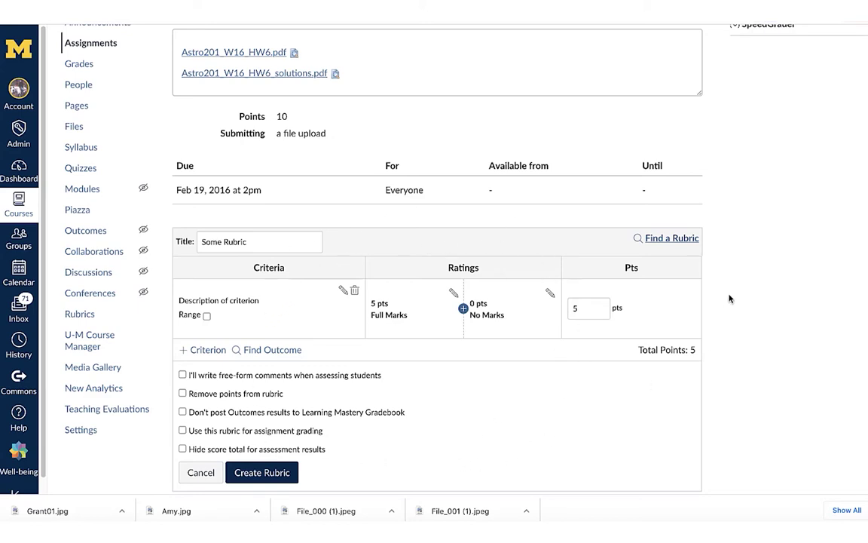
click(667, 241)
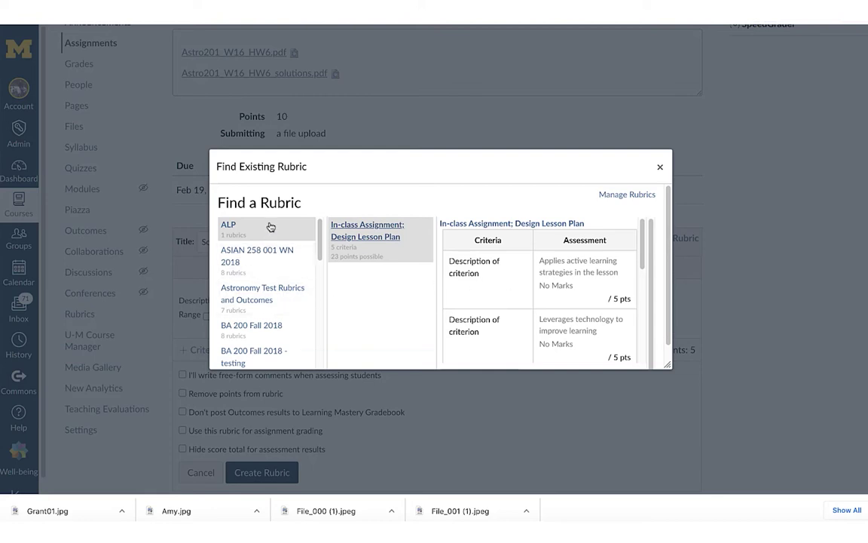
click(267, 293)
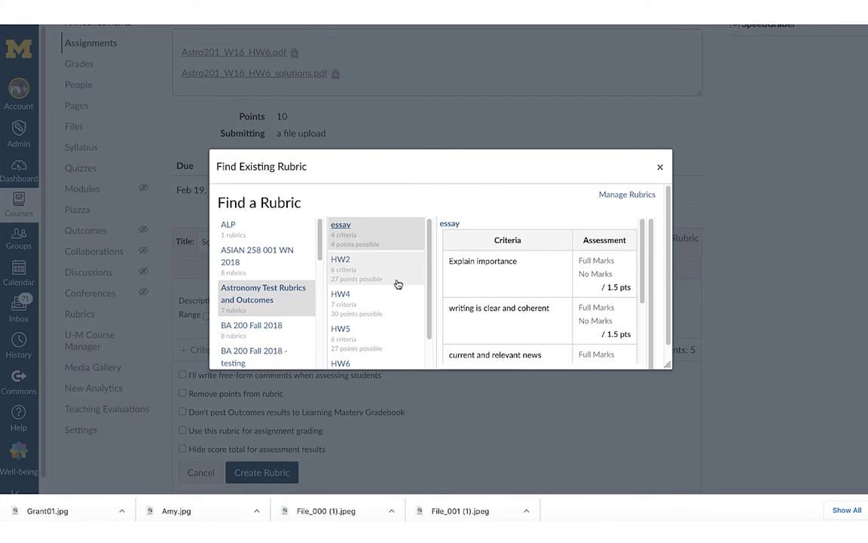
scroll(406, 281, down, 1)
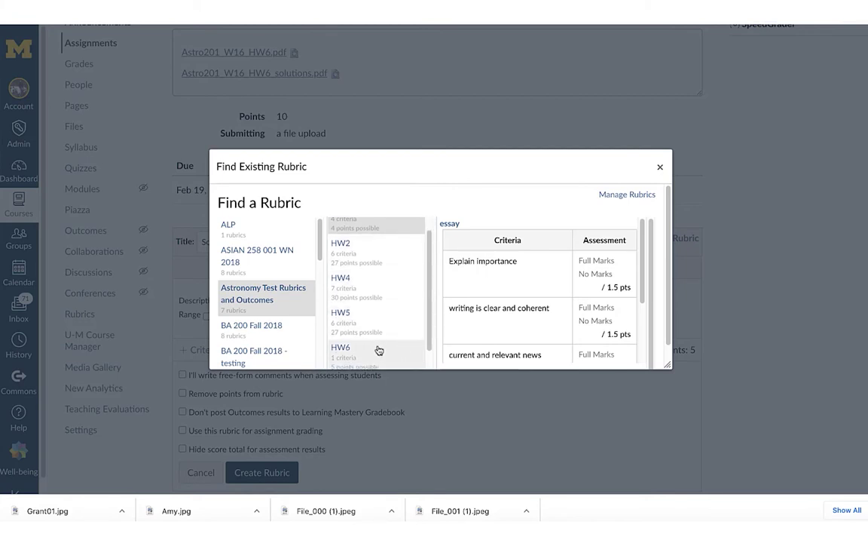
scroll(429, 326, down, 1)
click(400, 333)
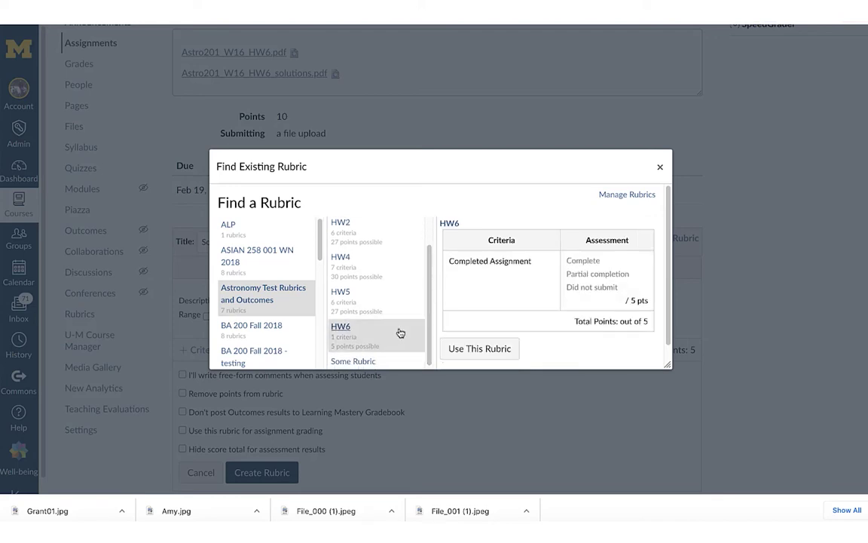
click(470, 348)
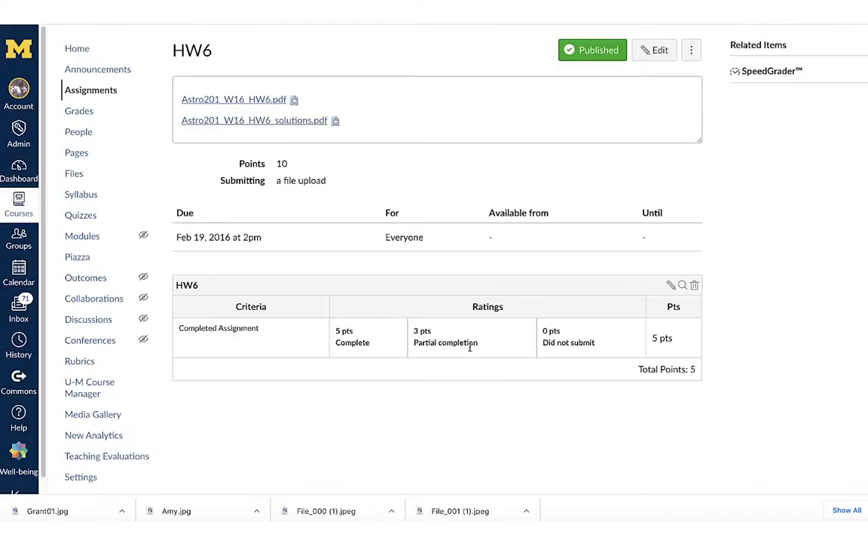